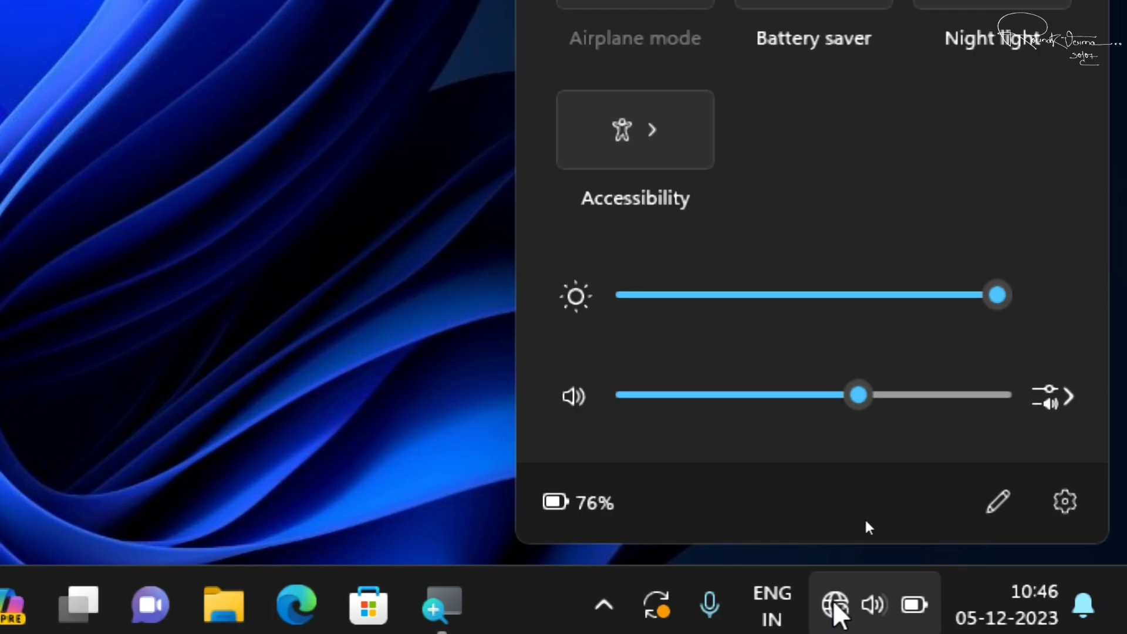
Step: Open the Network & internet settings to check the connection status, and close them again
right_click(837, 607)
click(879, 513)
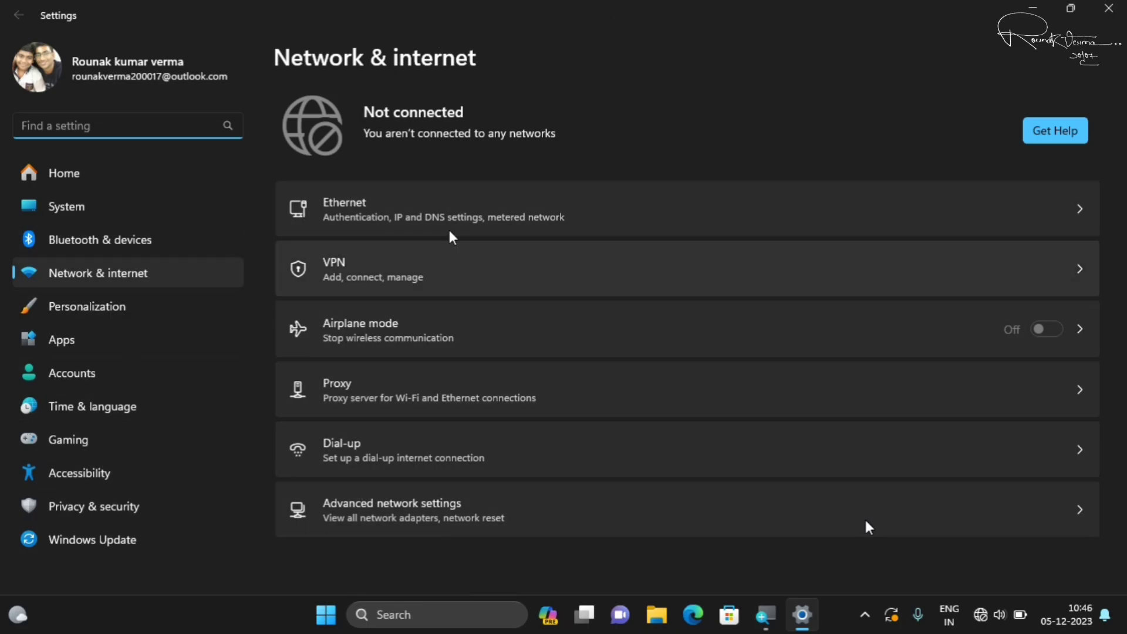
click(1108, 8)
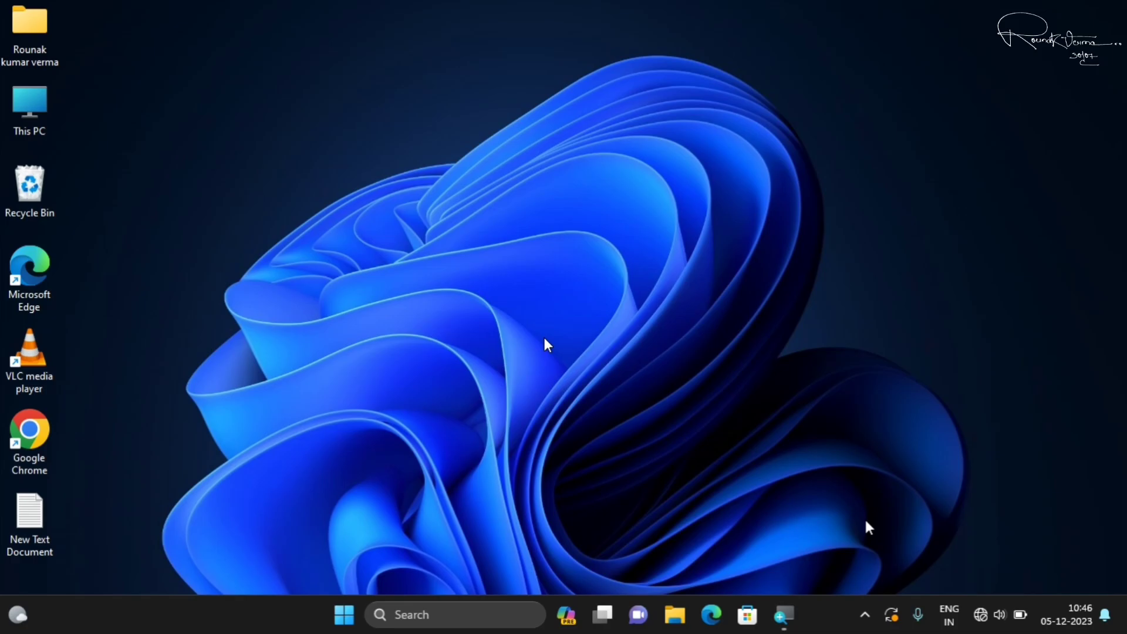
Step: Search for cmd, open Command Prompt as administrator, and reposition its window on the desktop
click(434, 613)
text(cmd)
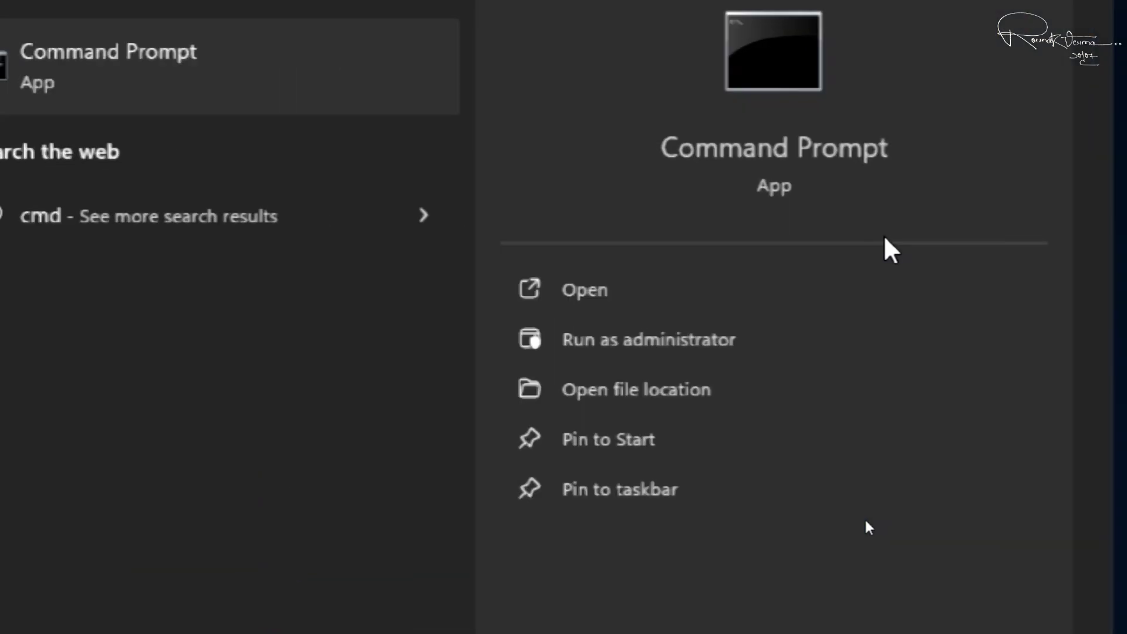
click(652, 342)
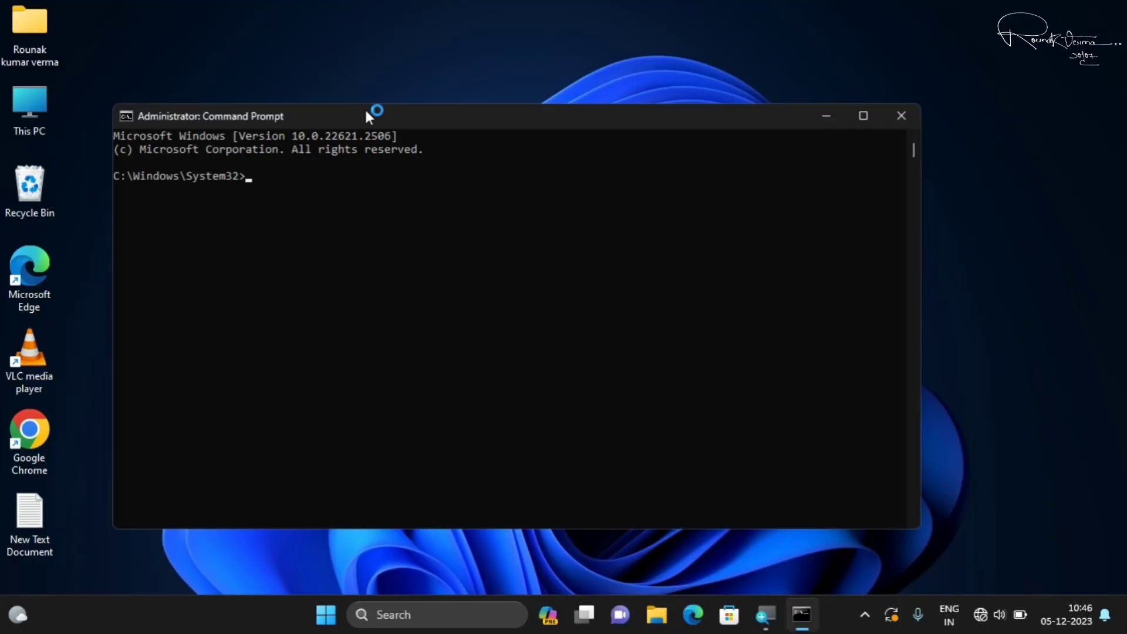
drag(364, 115, 563, 102)
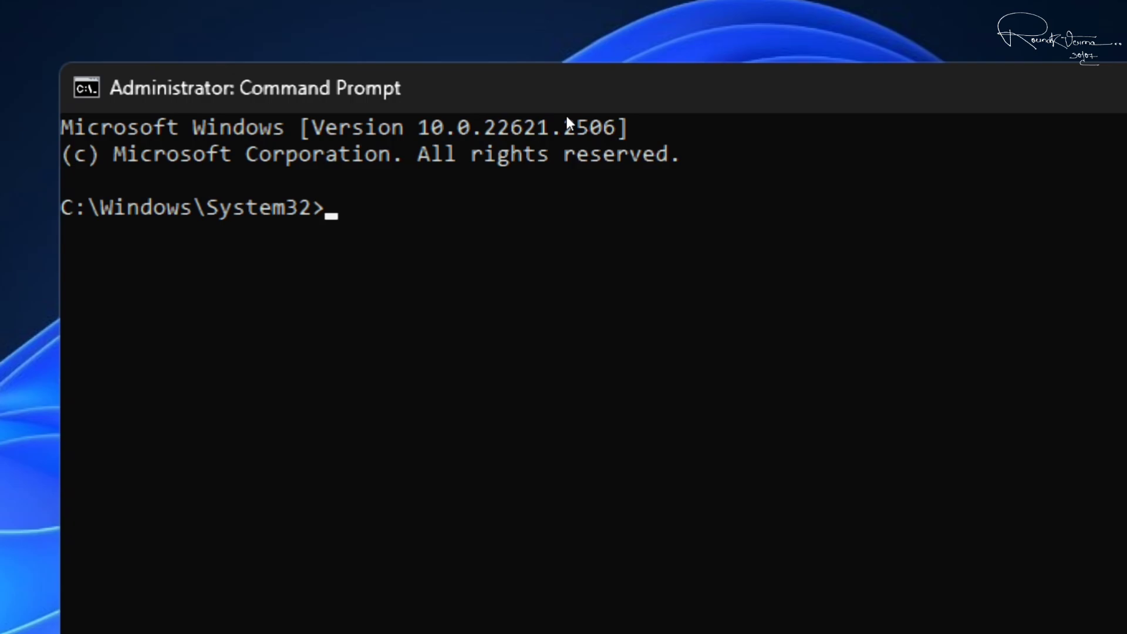
Step: Run a continuous loopback test with ping 127.1.1.1 -t, then stop it and close Command Prompt
text(ping)
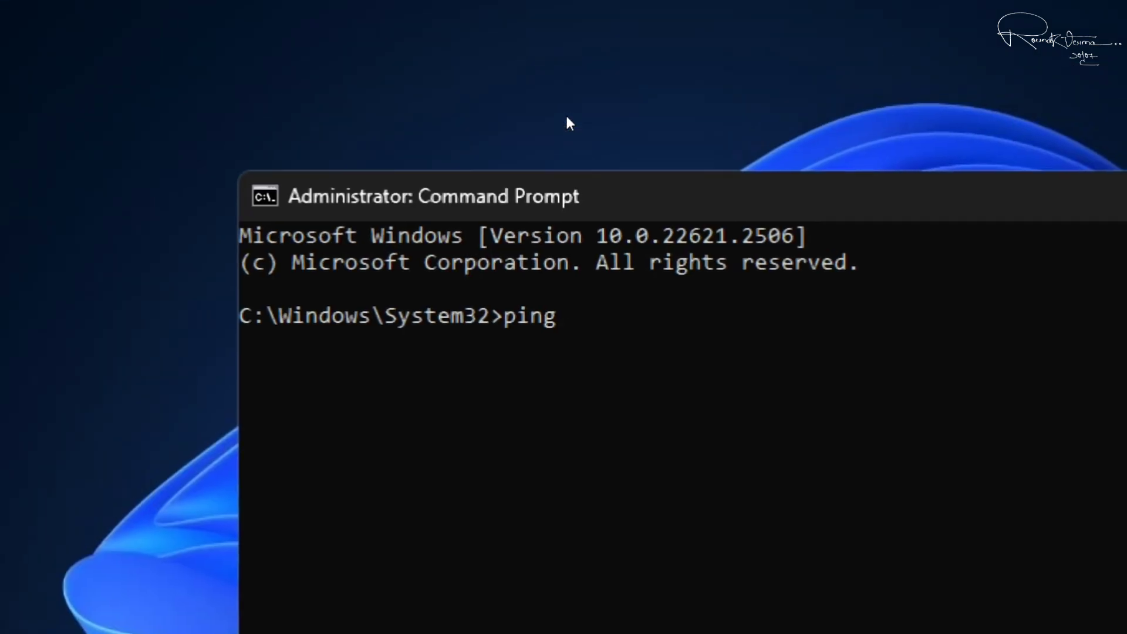
text( 127.1.)
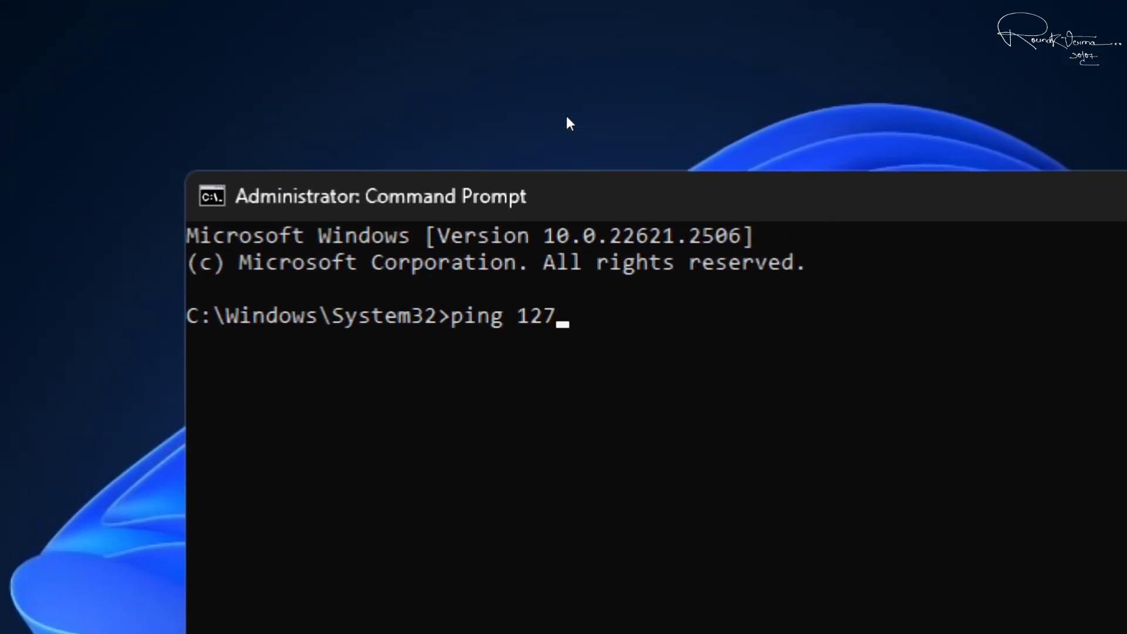
text(1.1 )
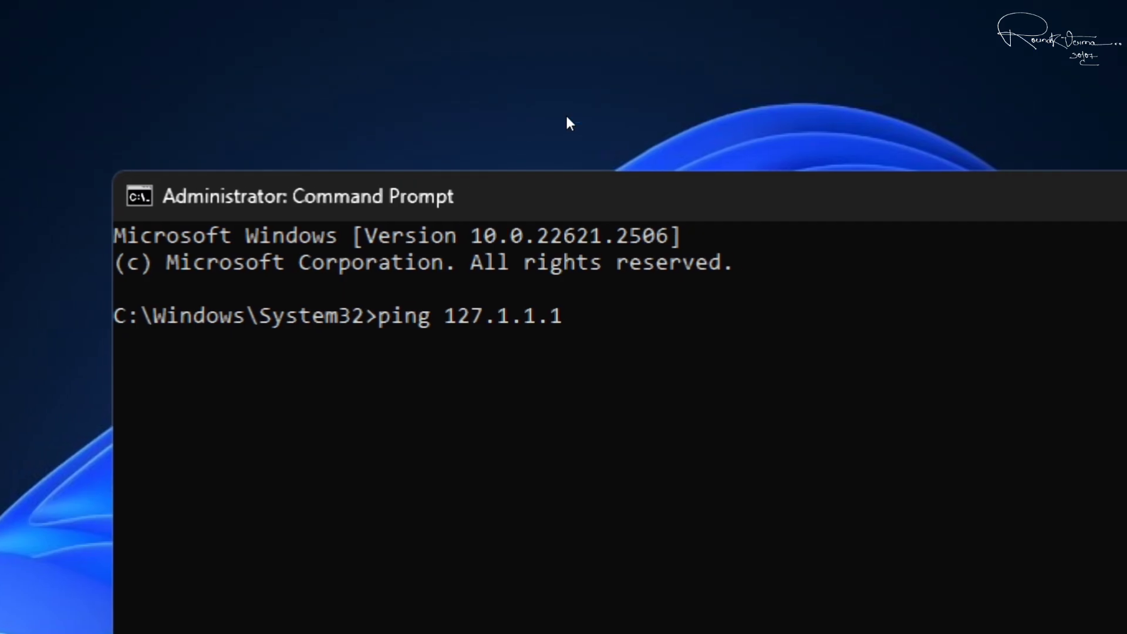
text(-t)
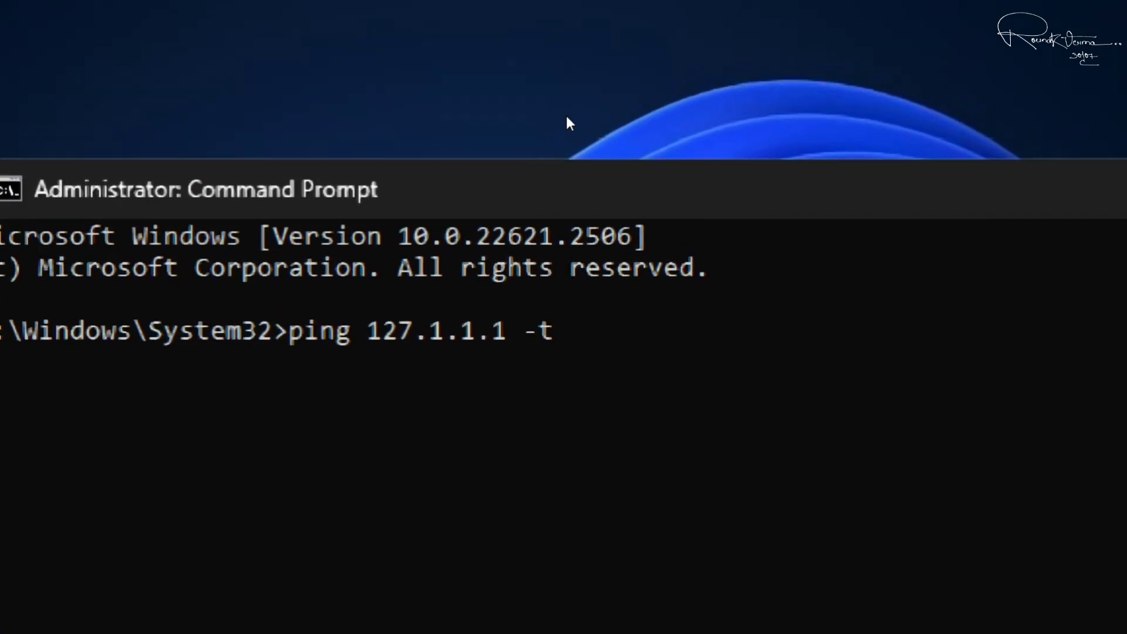
key(Return)
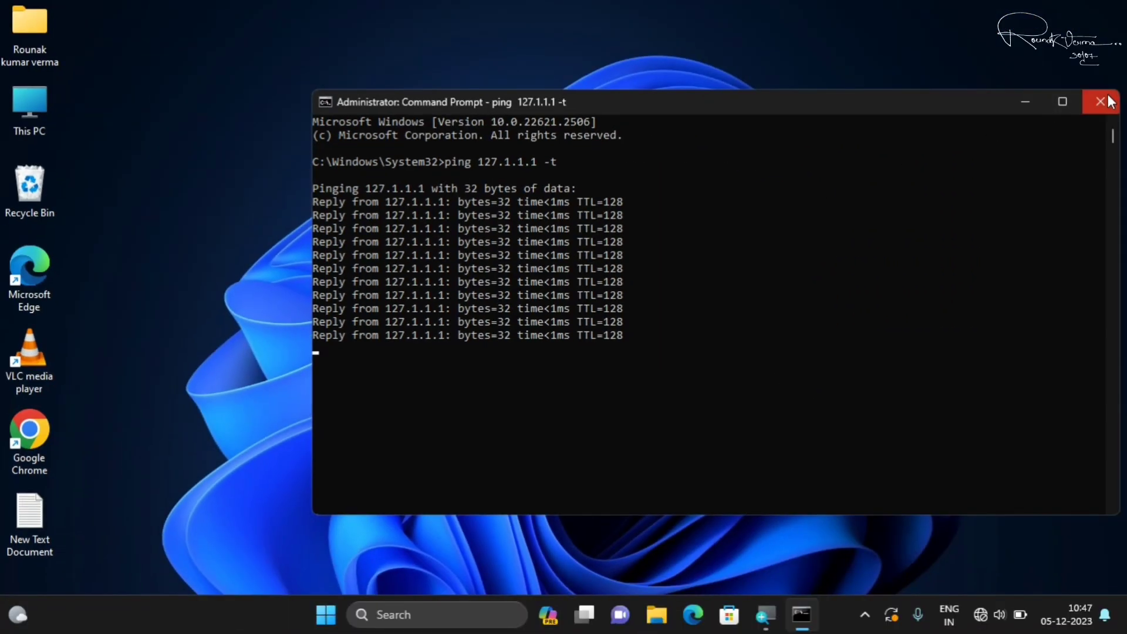
key(ctrl+c)
click(1102, 102)
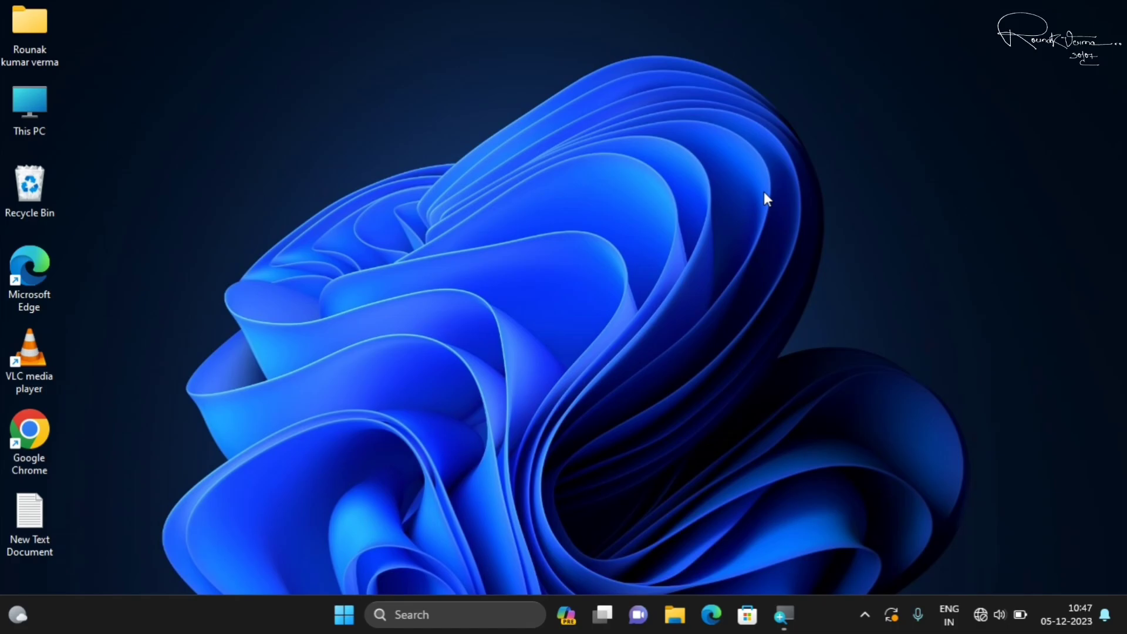
Step: Run ncpa.cpl to check which adapters are listed in Network Connections, and close the window
key(Tab)
key(super+r)
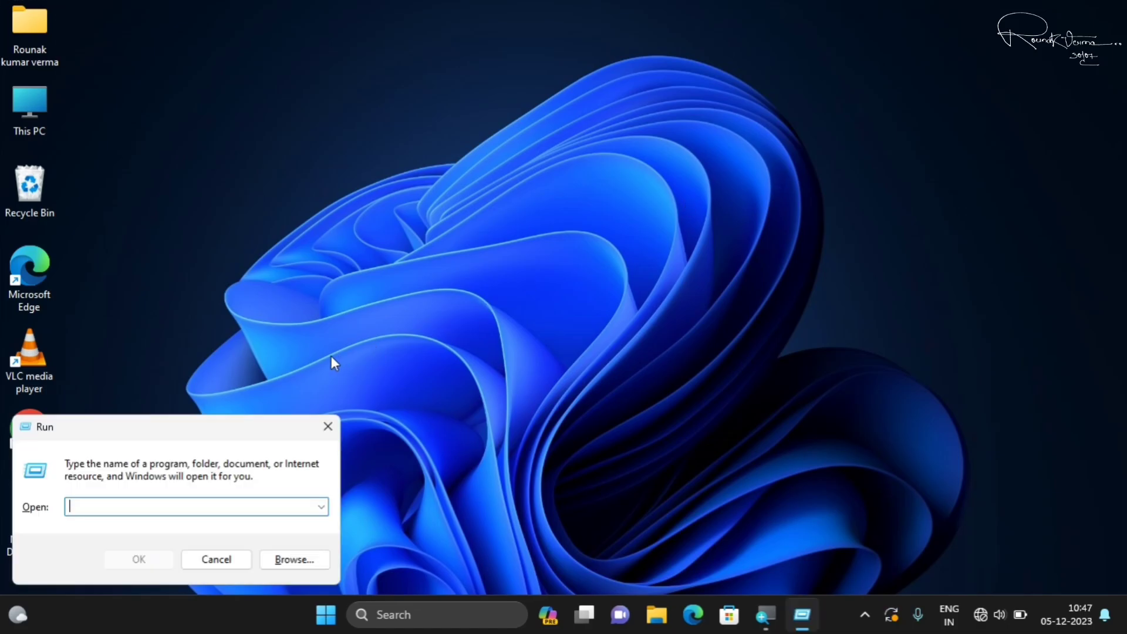
drag(204, 439, 624, 194)
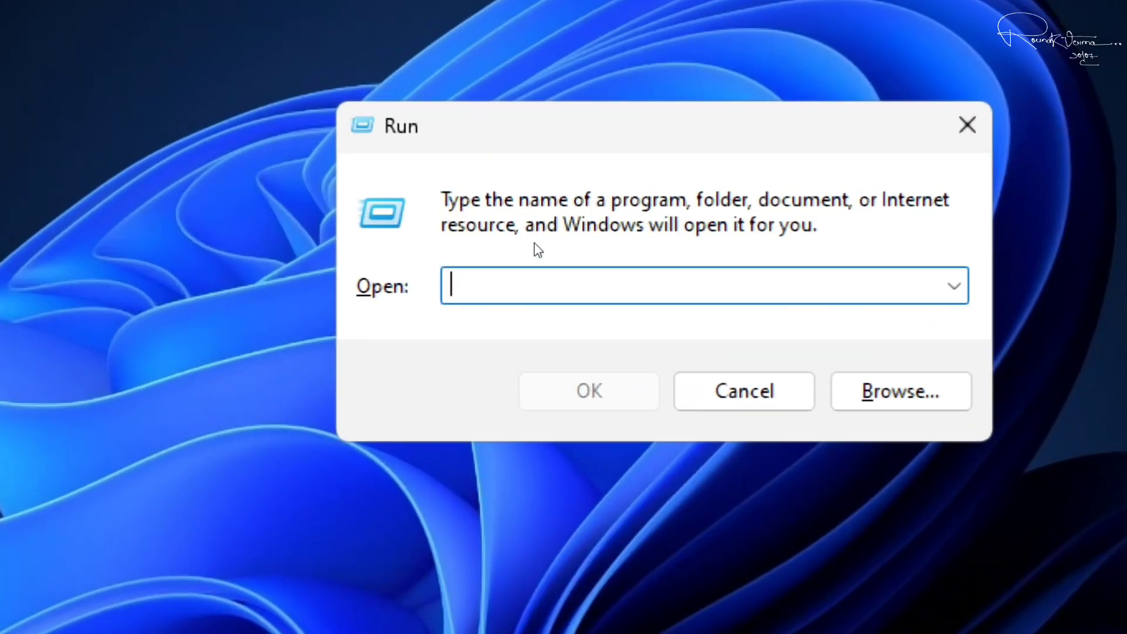
text(ncpa.c)
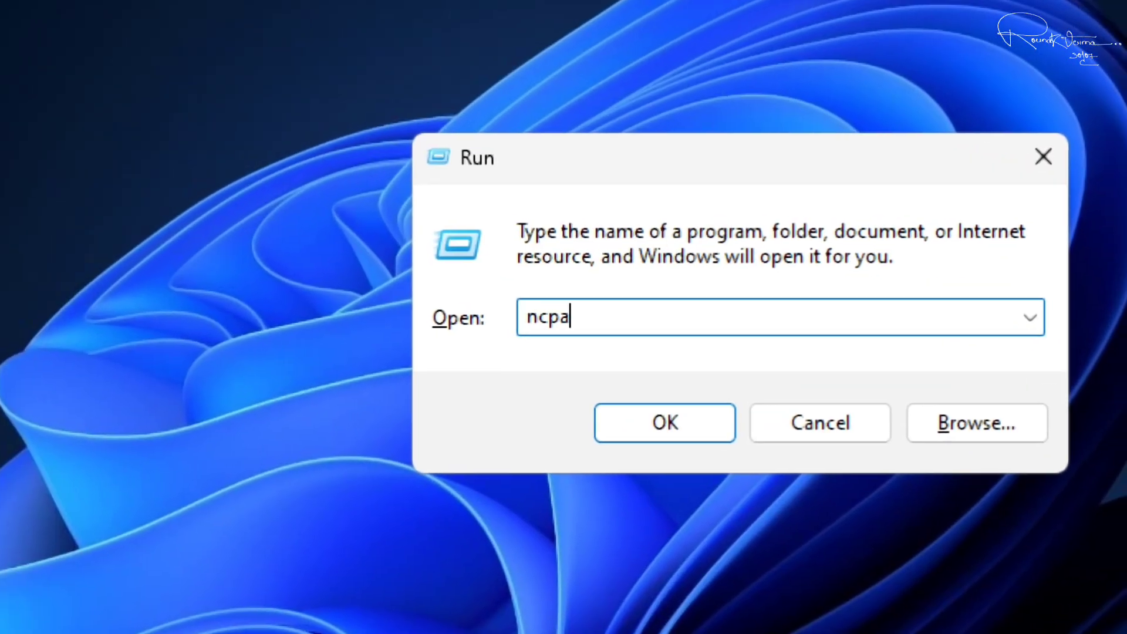
text(pl)
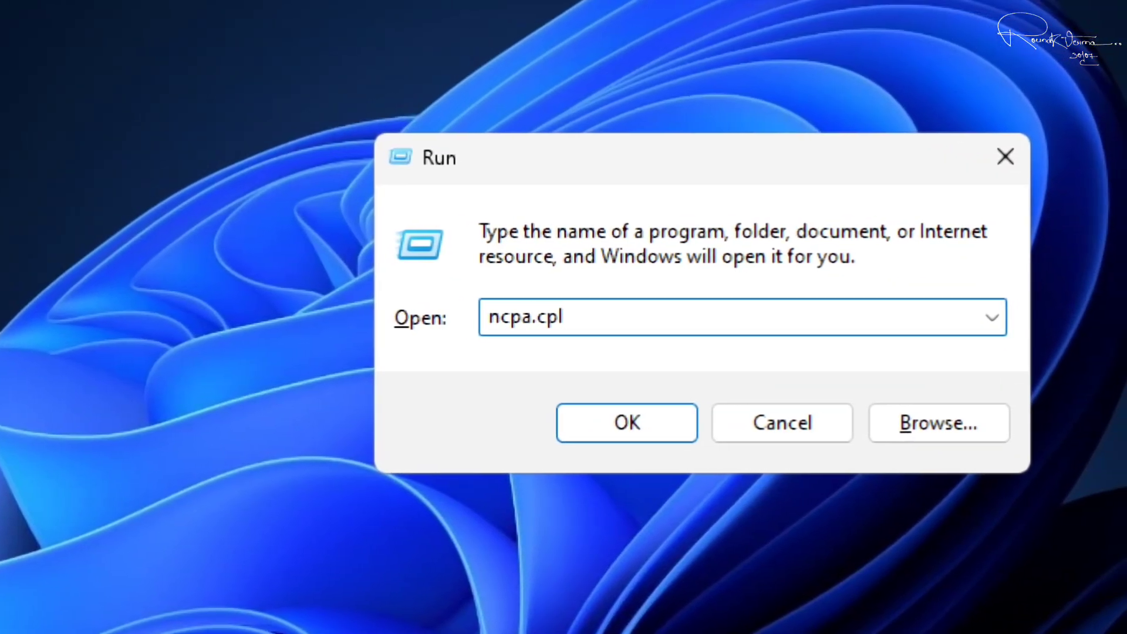
key(Return)
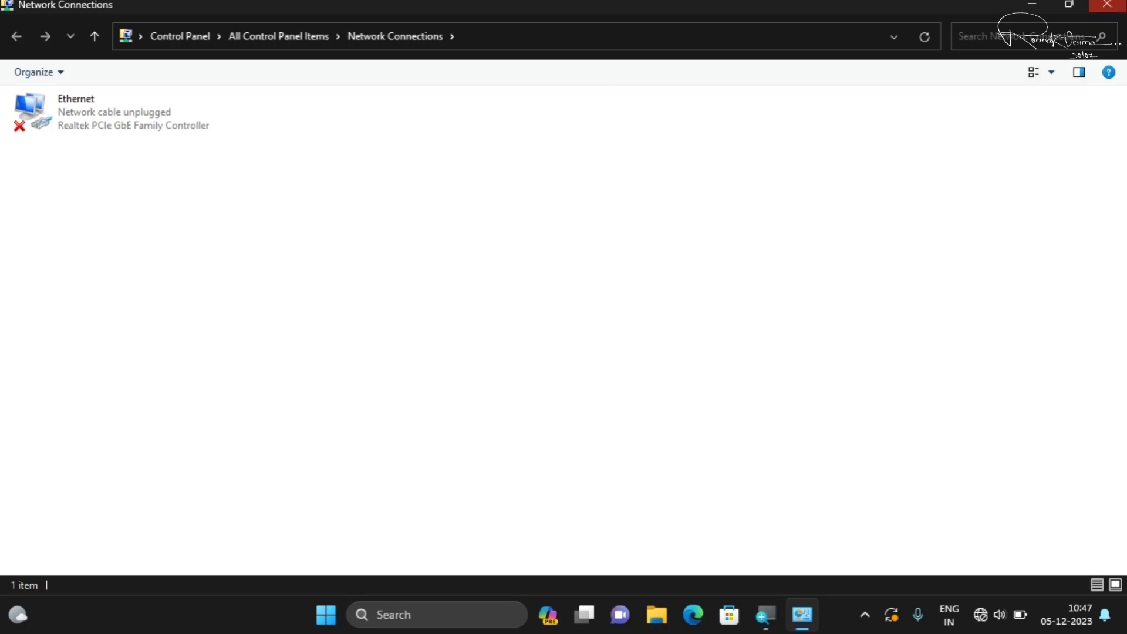
click(1107, 5)
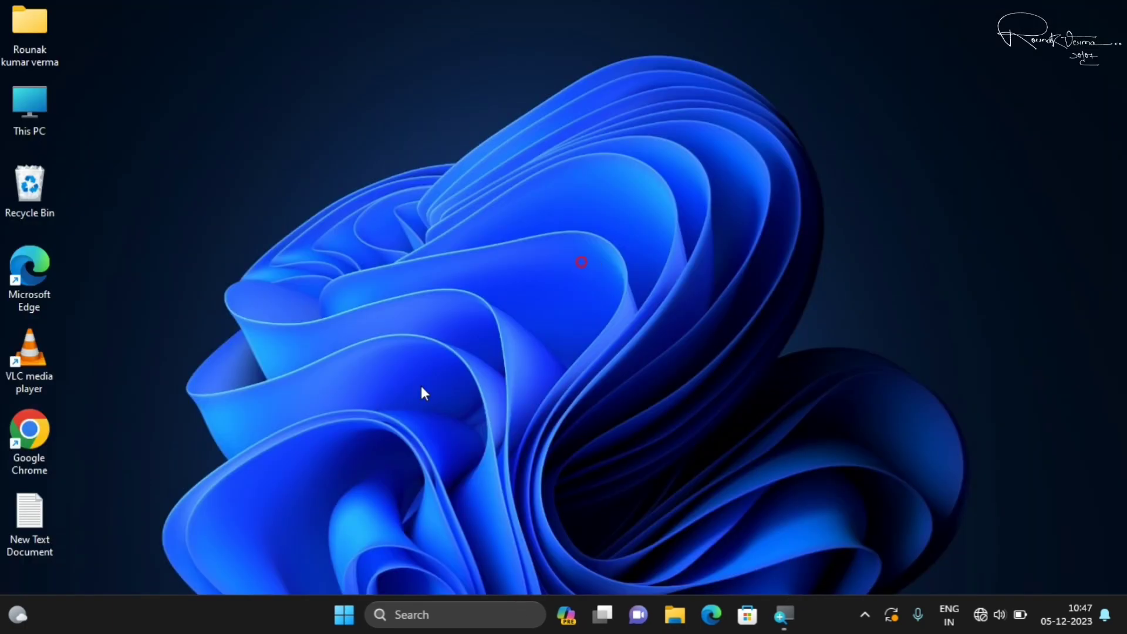
Step: Open Device Manager, collapse the Other devices category and expand Network adapters
right_click(351, 621)
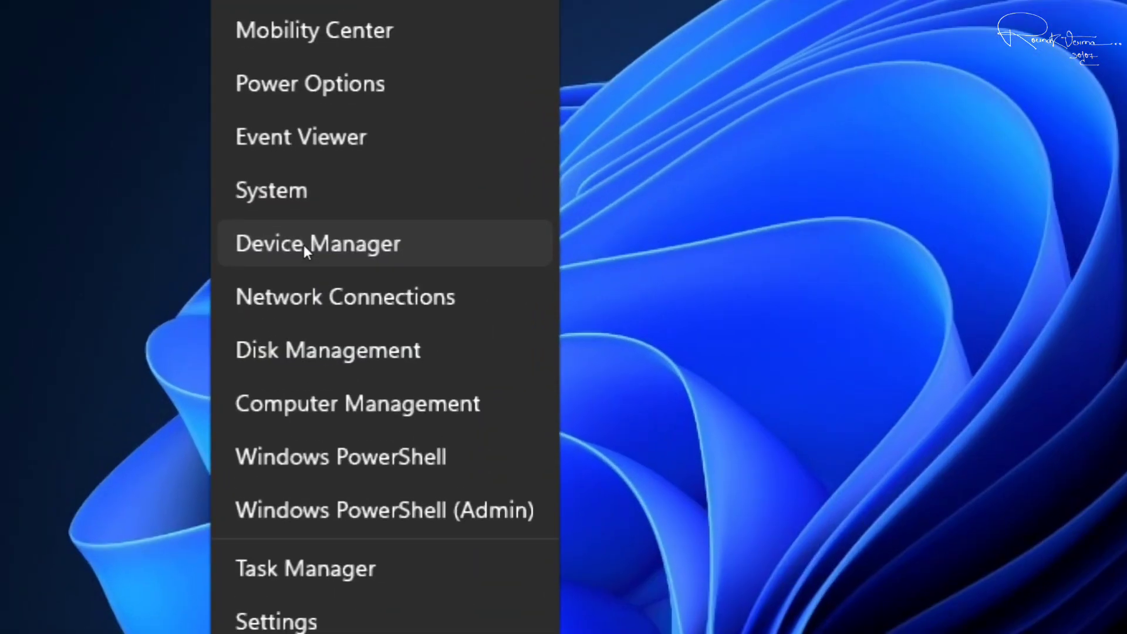
click(304, 244)
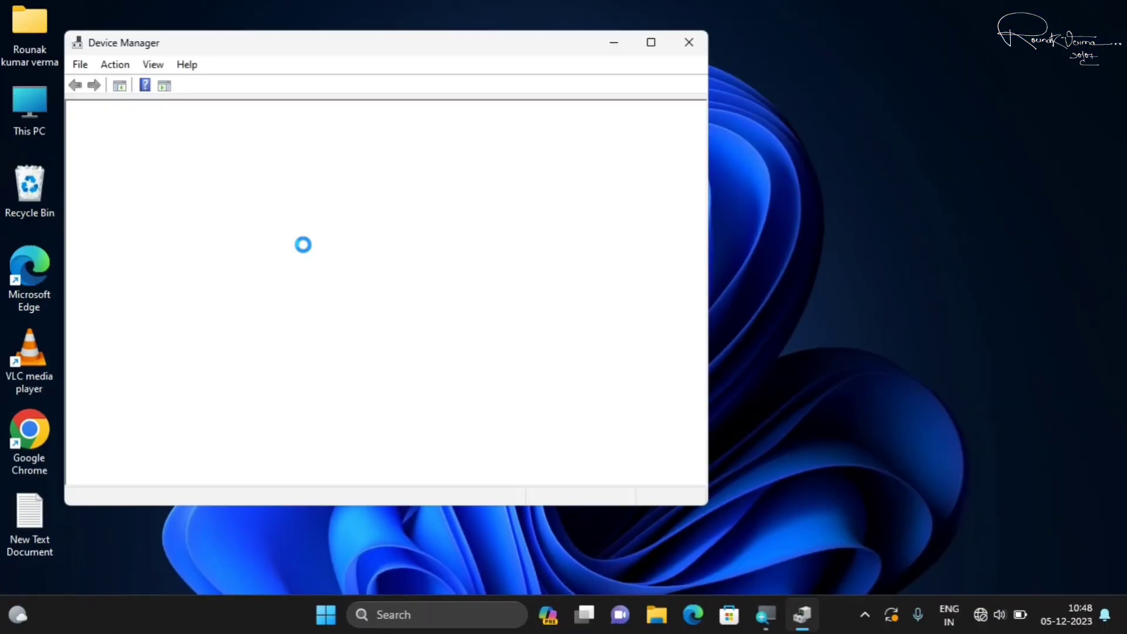
drag(298, 55, 551, 36)
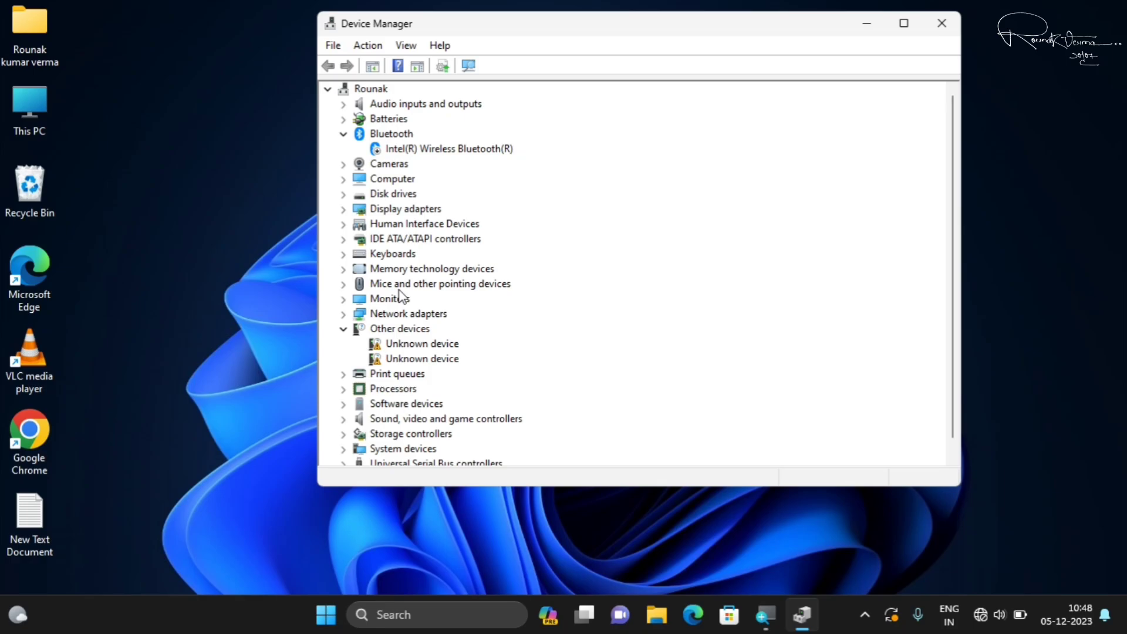
click(344, 330)
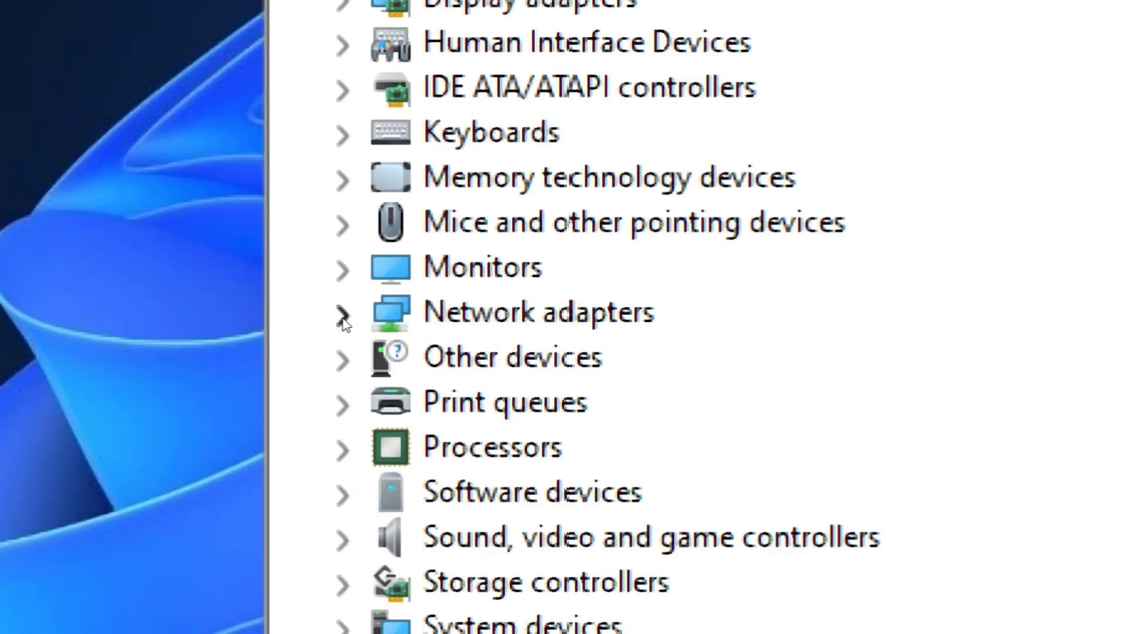
click(342, 317)
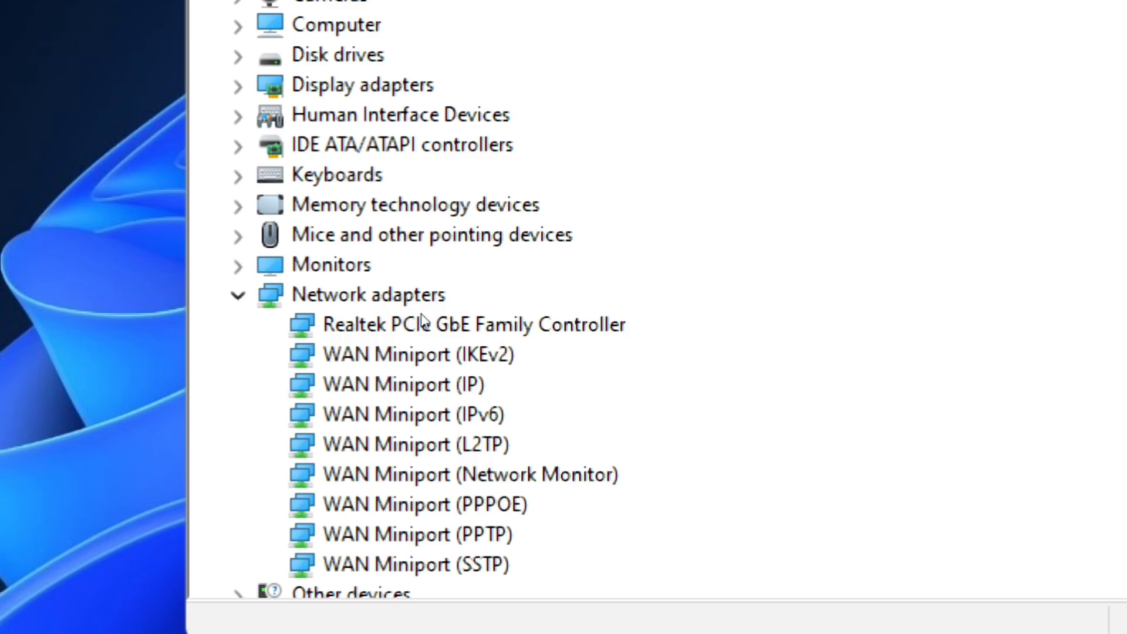
Step: Scan the Network adapters category for hardware changes and select the Intel(R) Dual Band Wireless-AC 7265 adapter
right_click(394, 295)
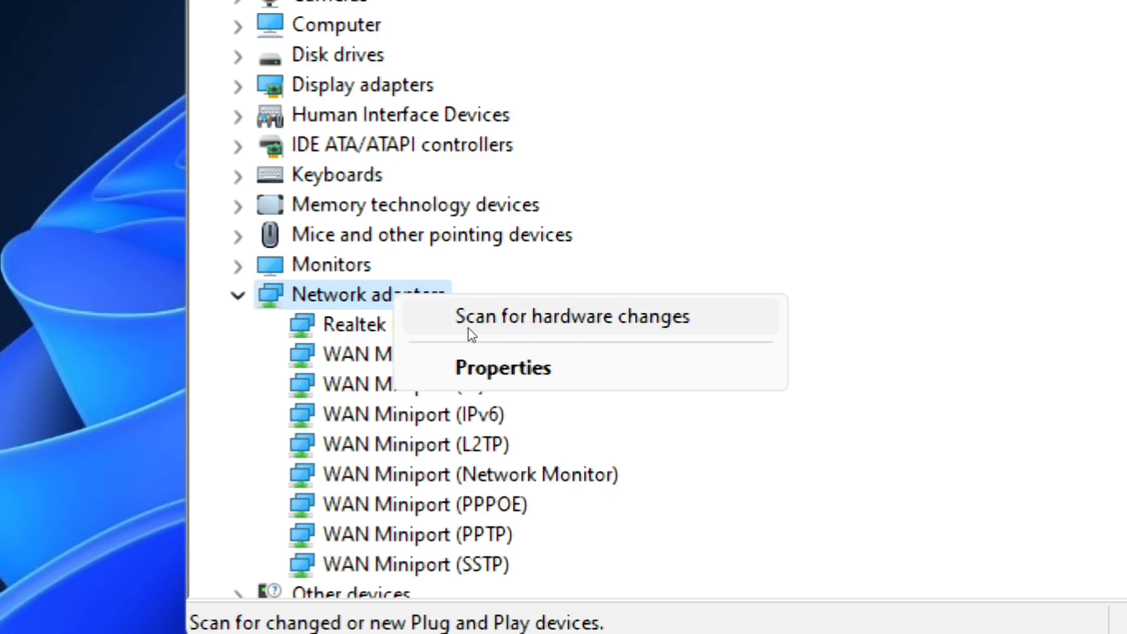
click(553, 326)
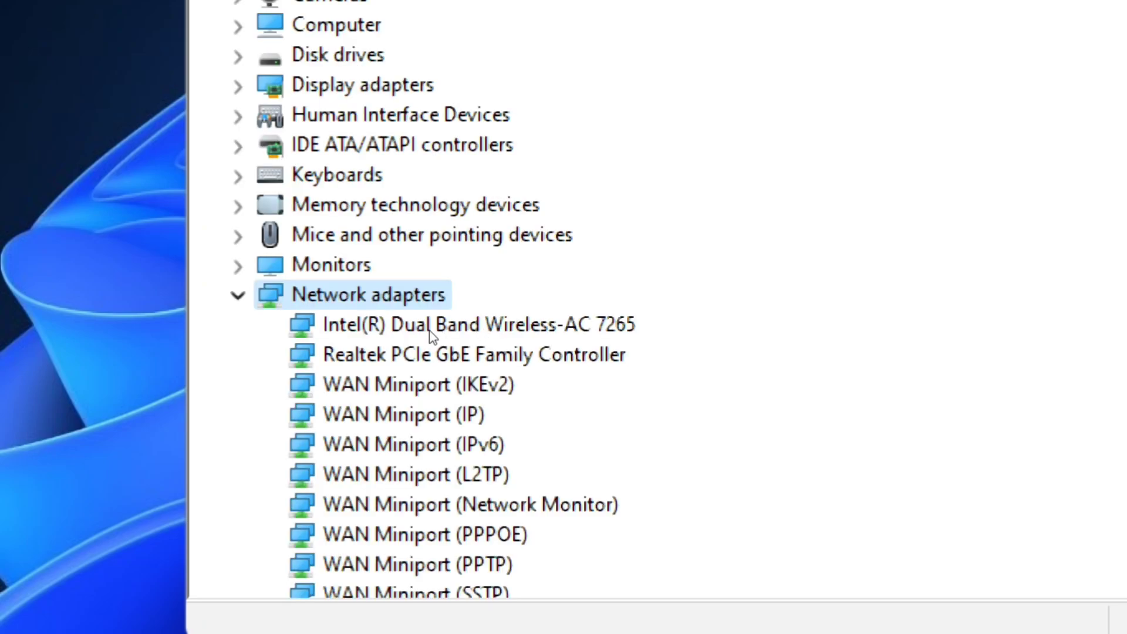
click(465, 332)
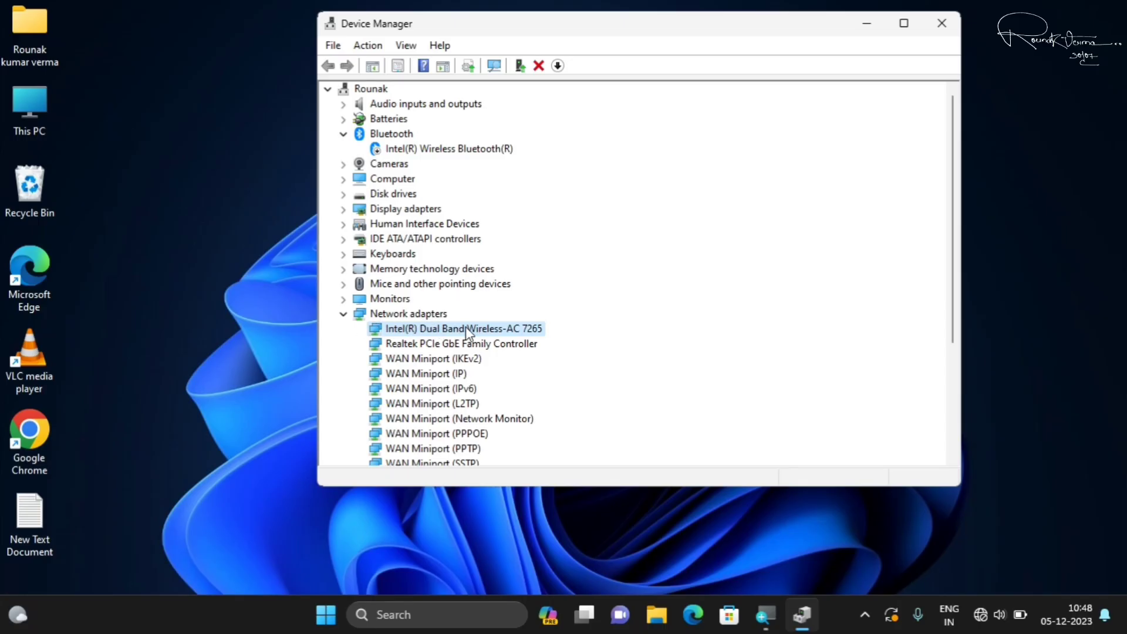
Step: View the list of available Wi-Fi networks in the quick settings, and close it
click(980, 614)
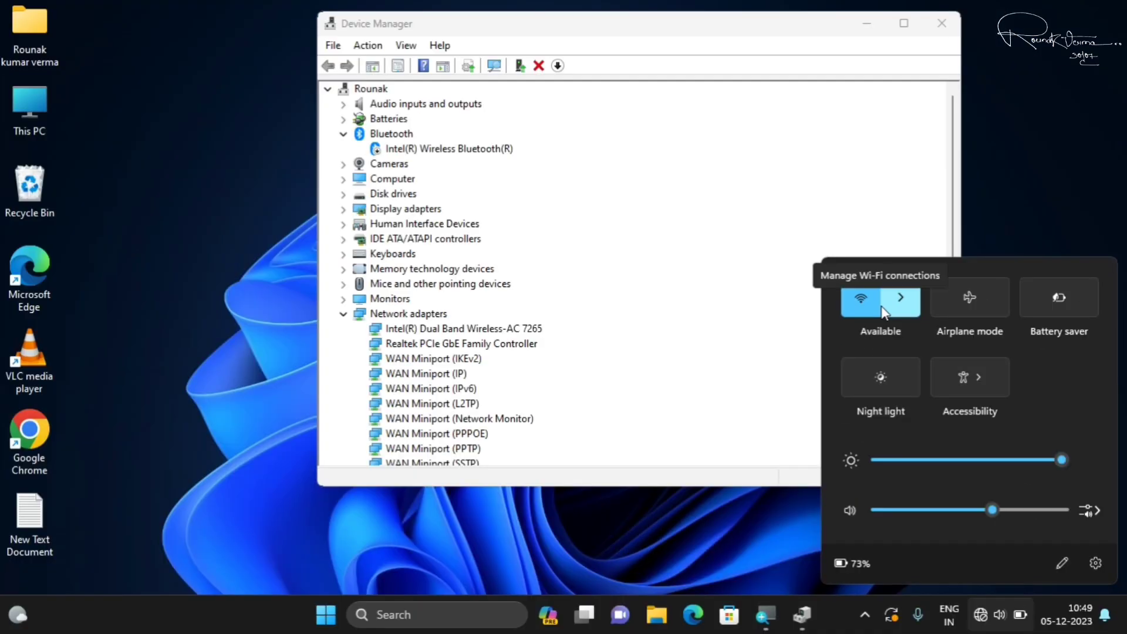
click(901, 302)
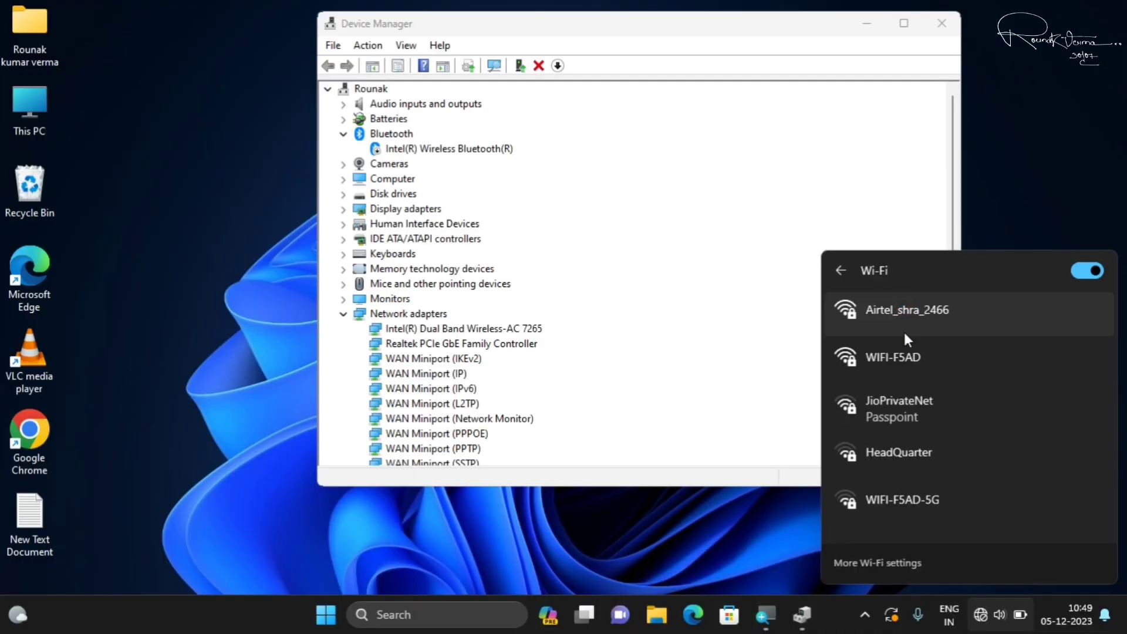
click(1109, 91)
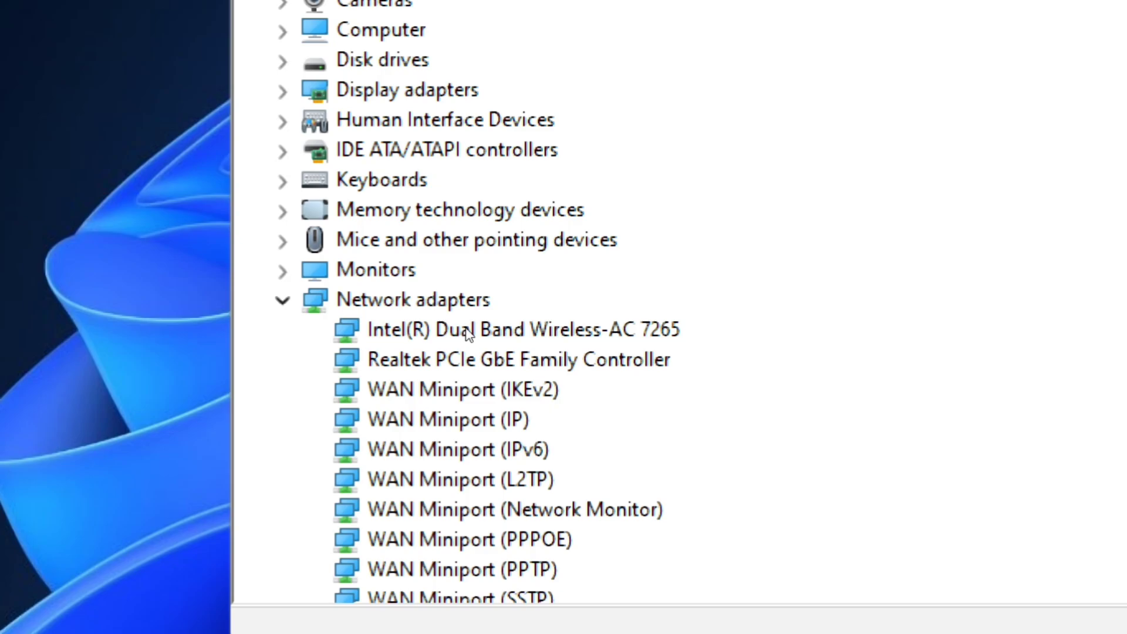
Step: Disable the Intel(R) Dual Band Wireless-AC 7265 adapter and check the quick settings for the Wi-Fi option
right_click(572, 329)
click(622, 385)
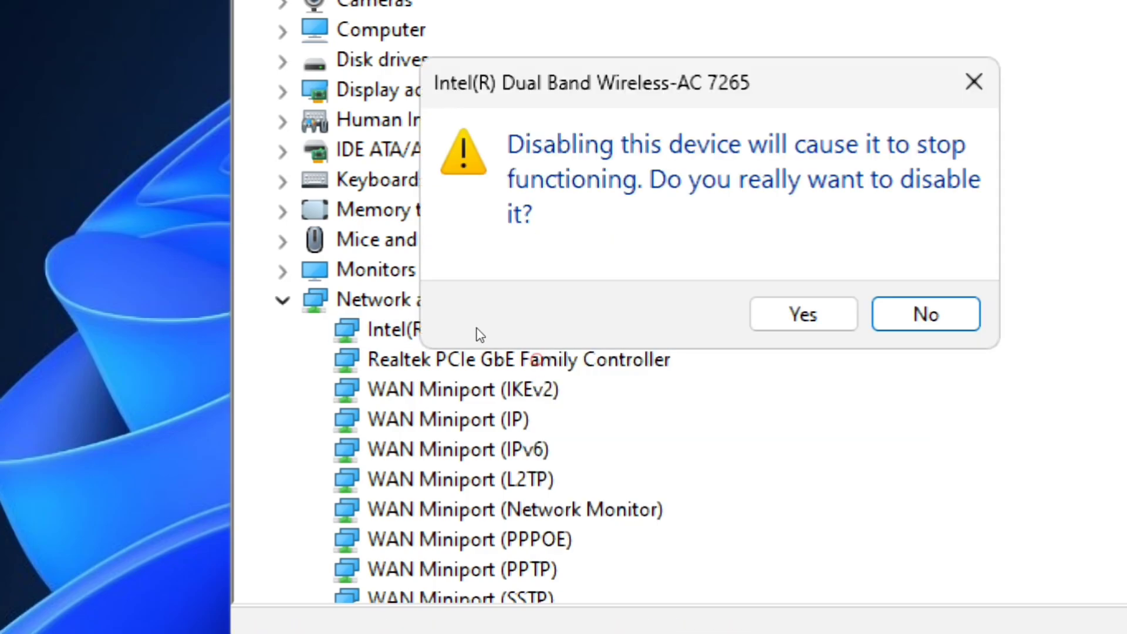
key(Return)
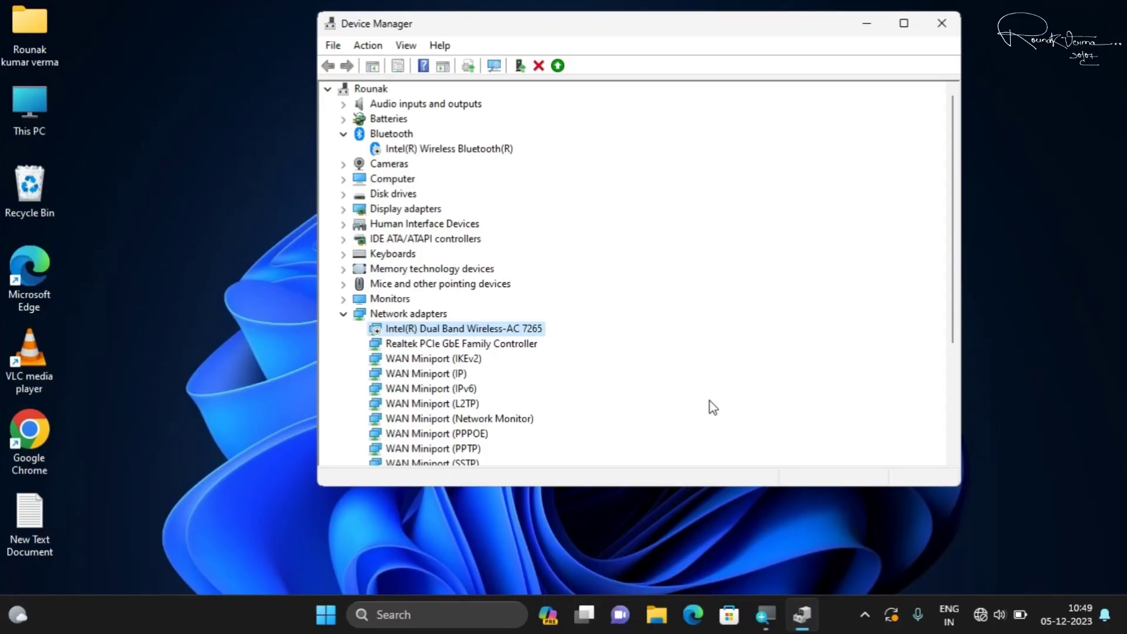
click(984, 616)
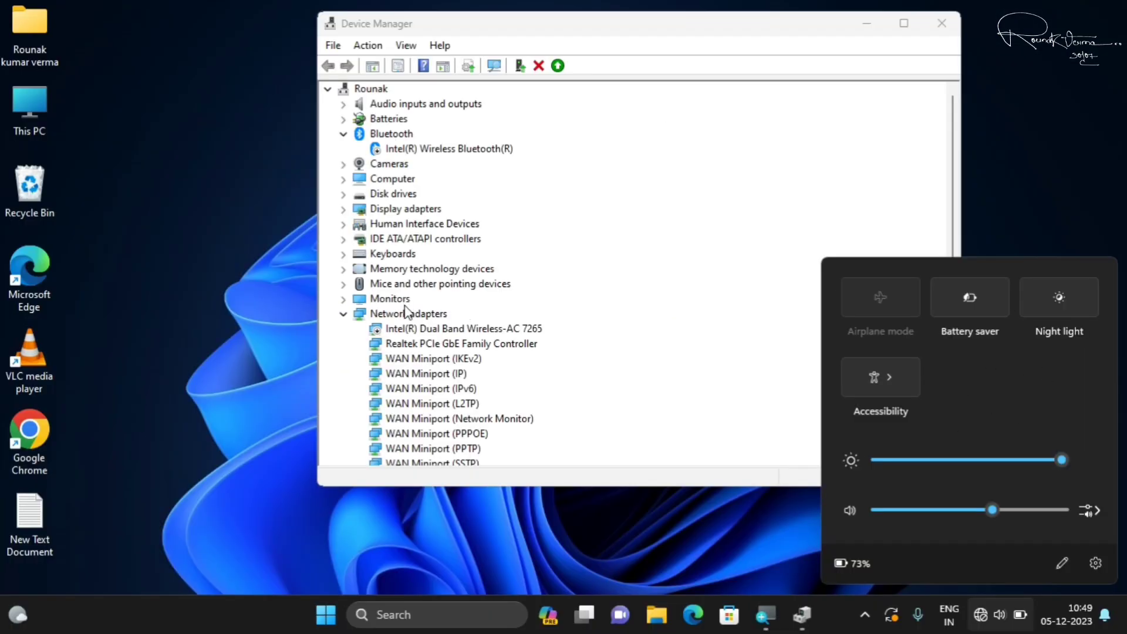
Step: Enable the Intel(R) Dual Band Wireless-AC 7265 adapter again and recheck the Wi-Fi option in the quick settings
right_click(409, 330)
click(470, 359)
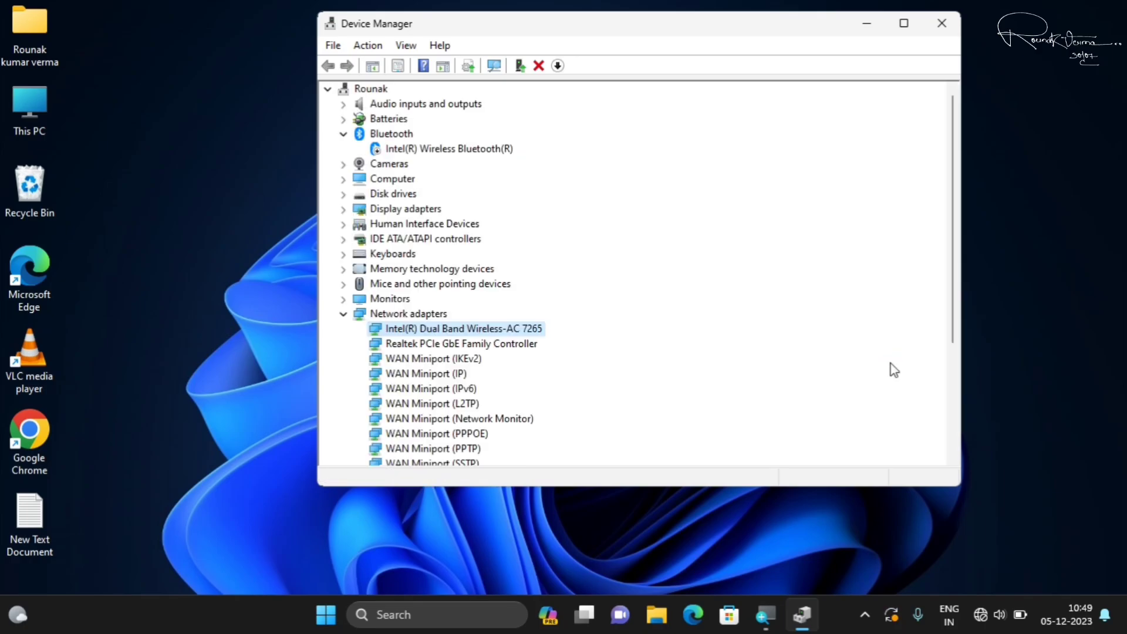
click(980, 613)
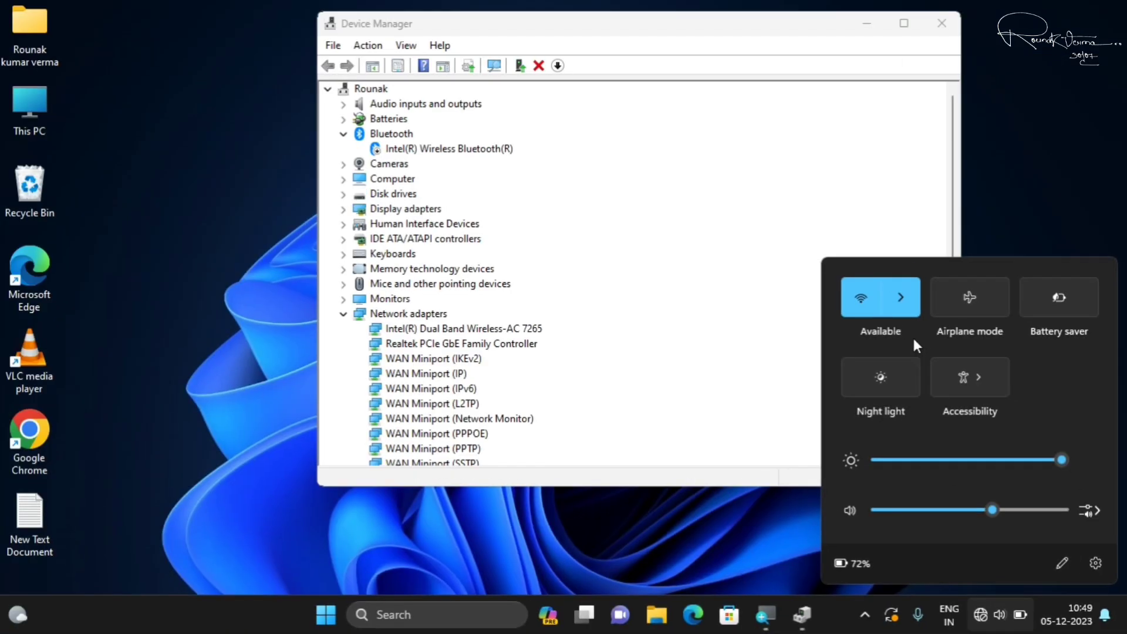
click(537, 333)
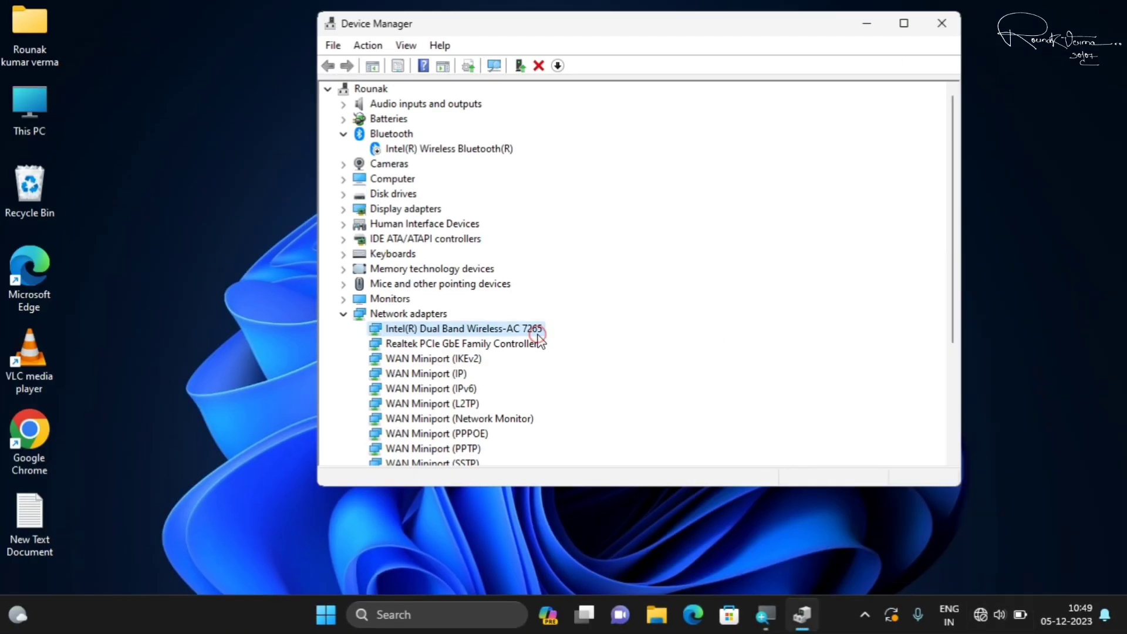